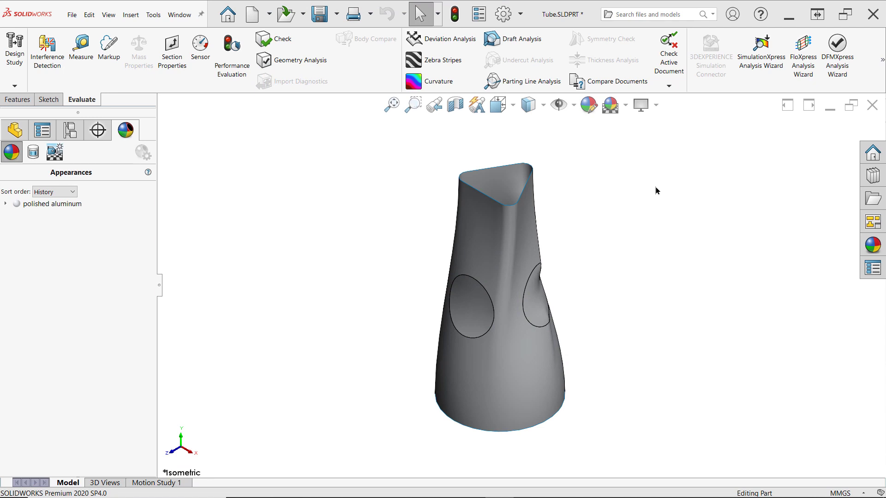
Orbit the tube, then snap to the Front view so a circular fill patch faces forward.
middle_drag(290, 206, 696, 171)
key(ctrl+1)
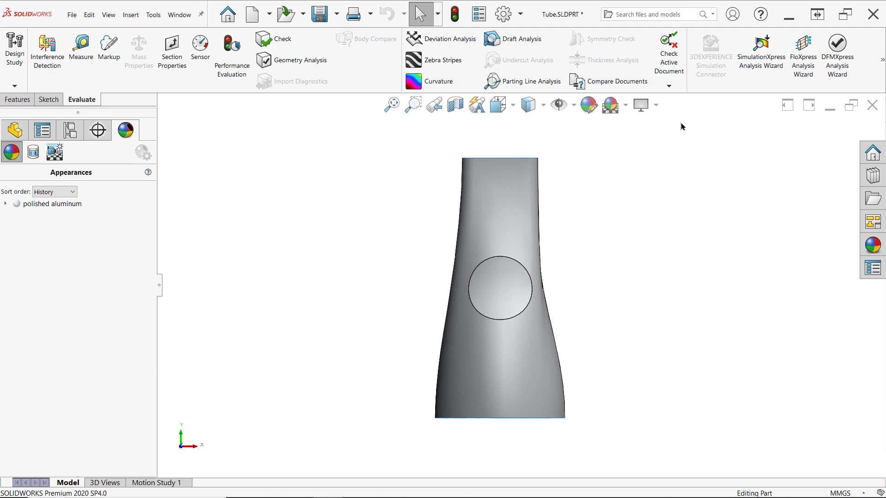
Turn on RealView Graphics and zoom and orbit to see reflections around the patches.
click(660, 109)
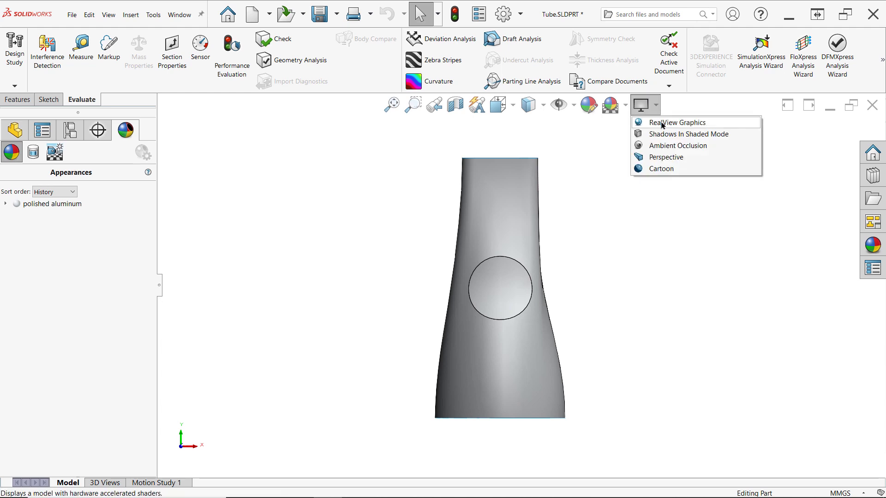
click(662, 124)
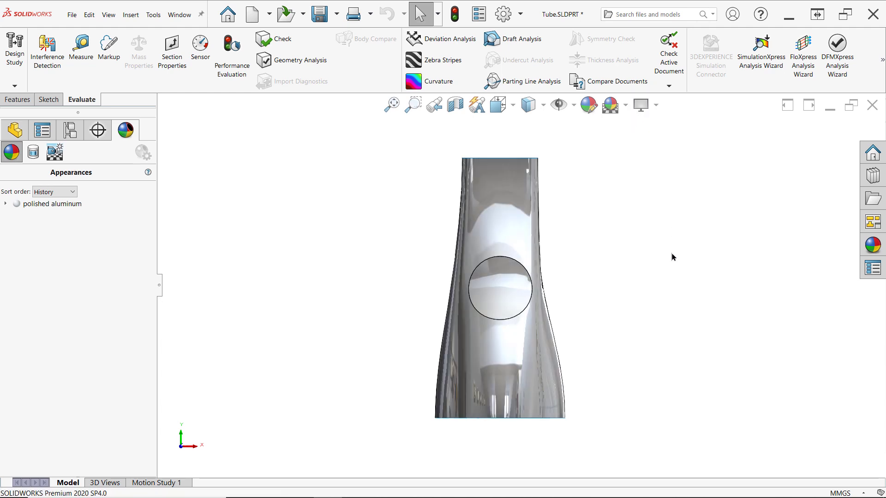
scroll(672, 257, up, 8)
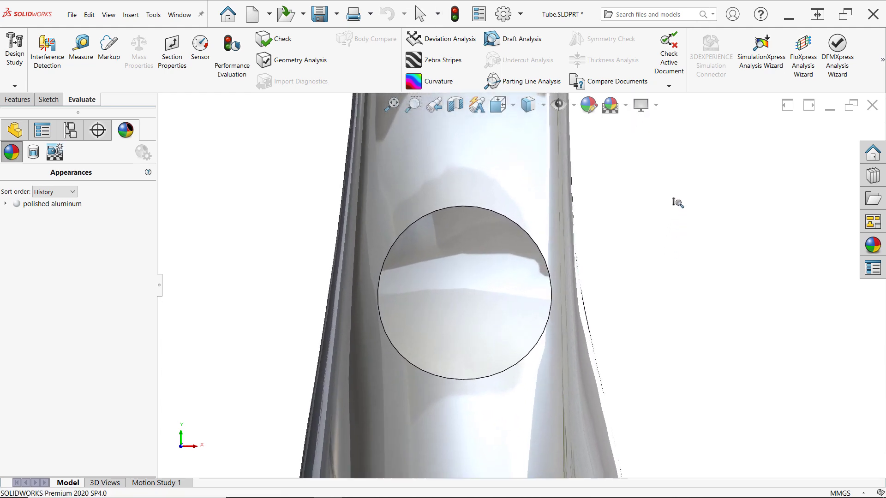
mouse_move(571, 388)
middle_down()
mouse_move(580, 309)
mouse_move(558, 325)
middle_up()
key(Escape)
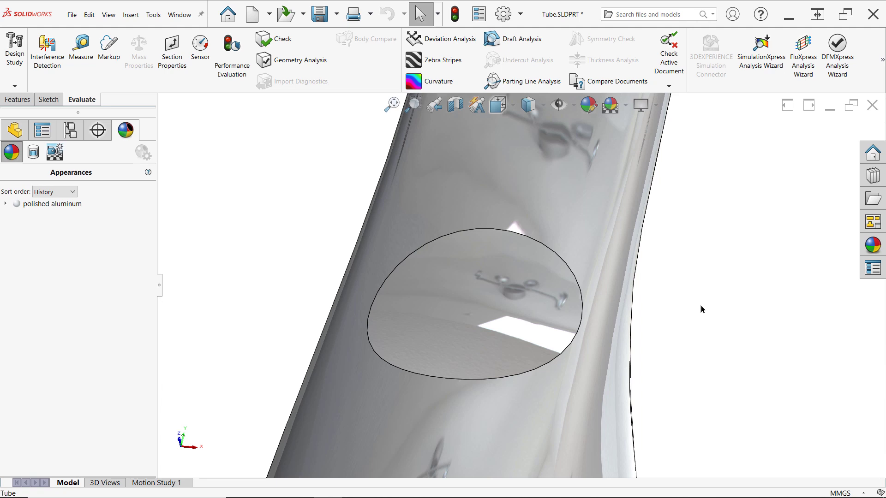
Fit the whole tube in view and orbit around a circular patch to inspect its reflections.
key(f)
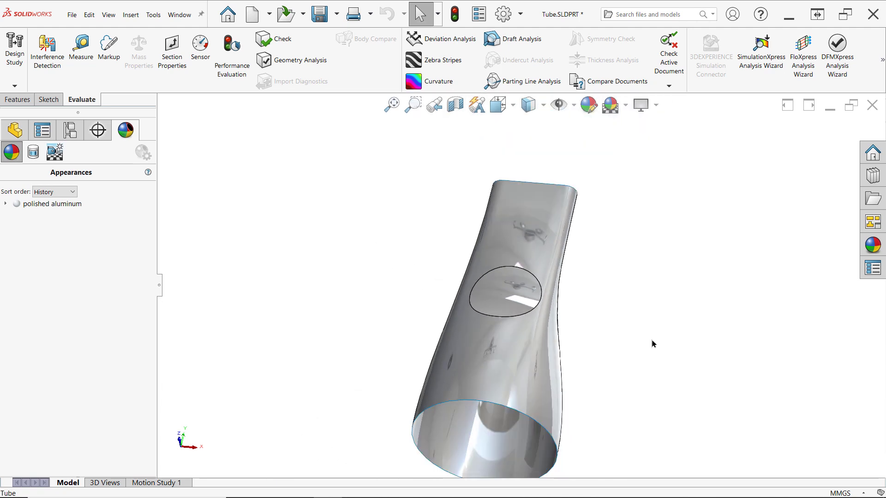
middle_drag(652, 344, 530, 311)
scroll(533, 297, down, 6)
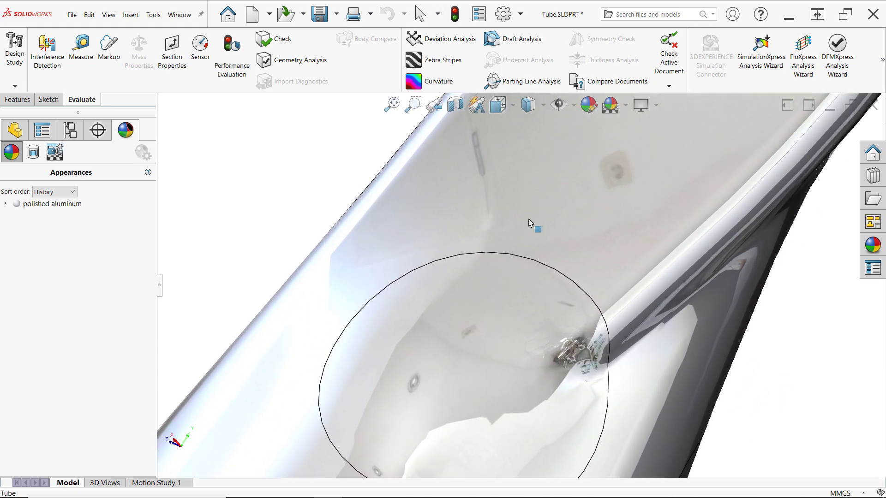
middle_drag(706, 385, 604, 290)
click(655, 105)
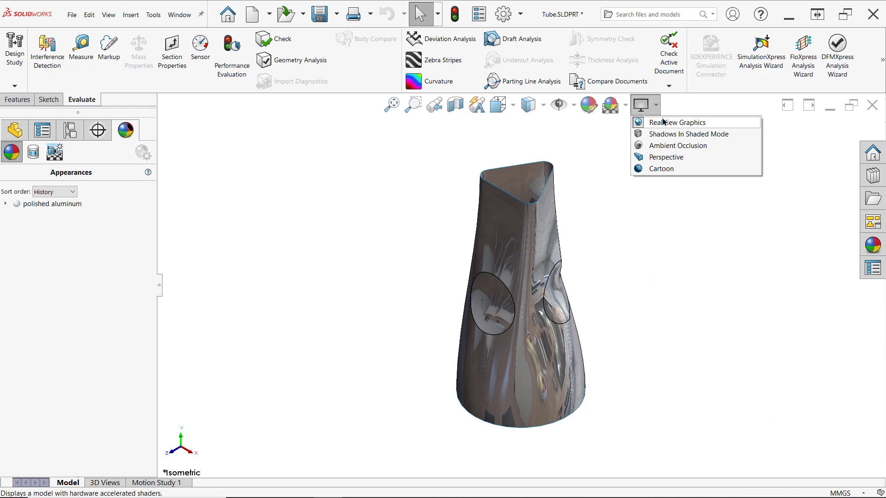
Turn off RealView Graphics and switch the display to Tangent Edges Removed.
click(663, 122)
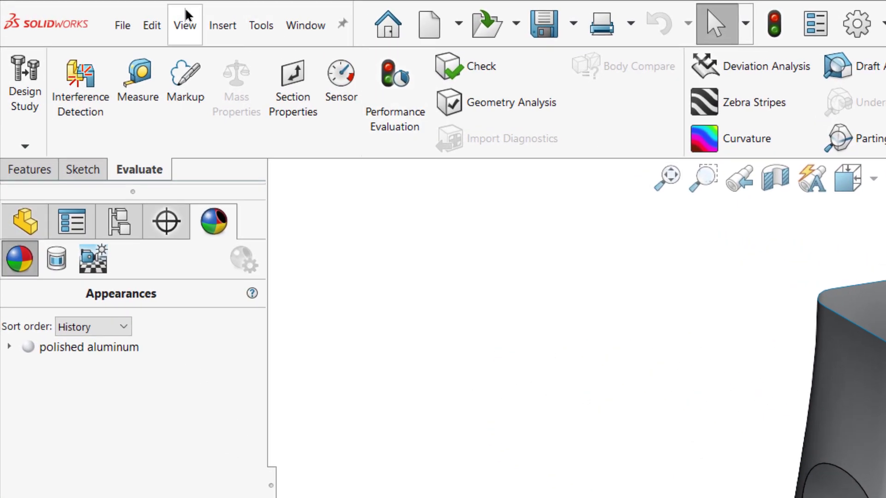
click(189, 11)
mouse_move(219, 111)
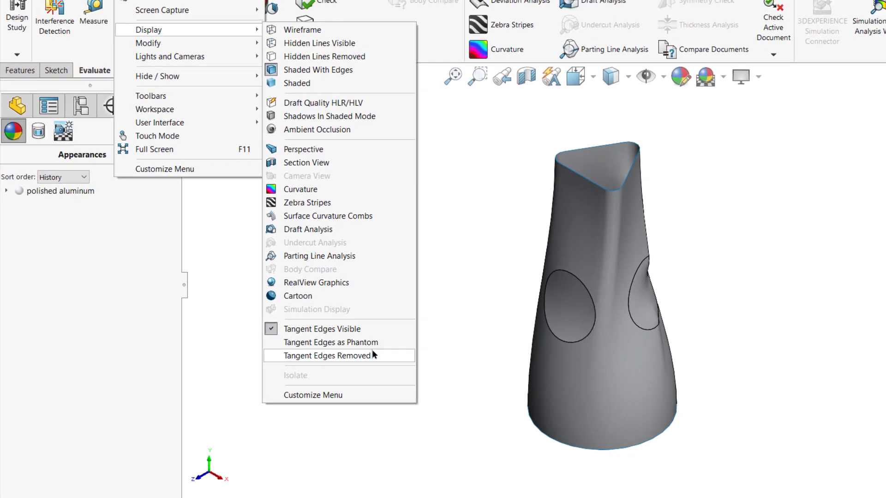
click(371, 355)
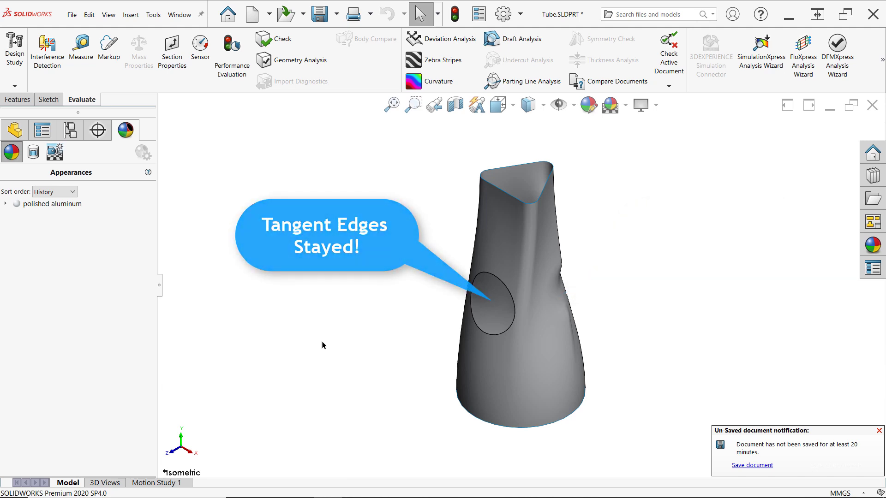
Orbit to a circular fill patch, select and deselect its face, then turn it toward the view.
scroll(631, 324, down, 5)
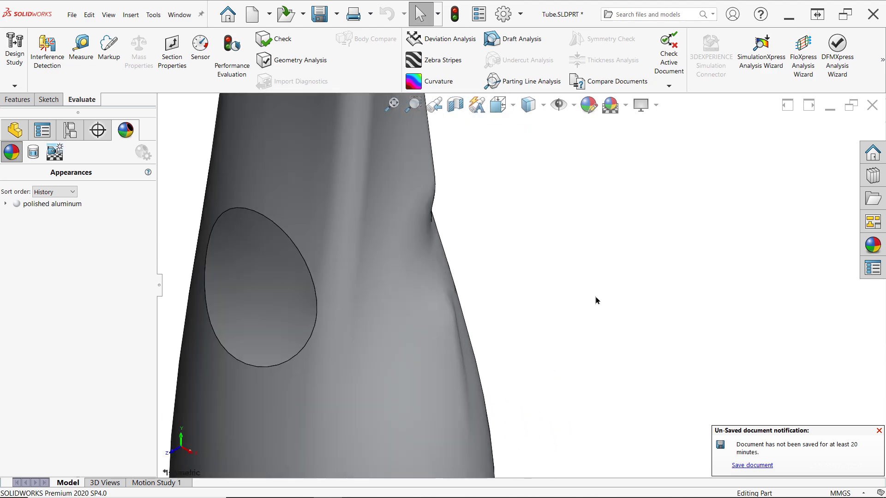
middle_drag(593, 300, 395, 234)
click(395, 234)
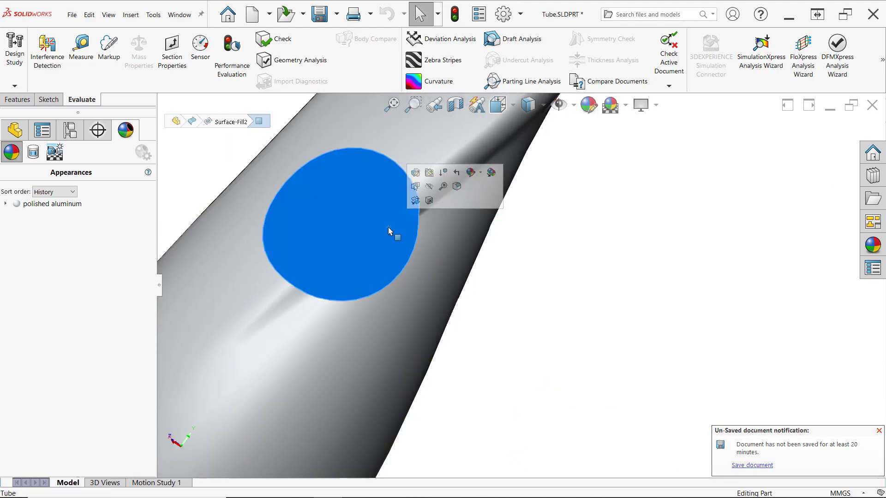
click(618, 336)
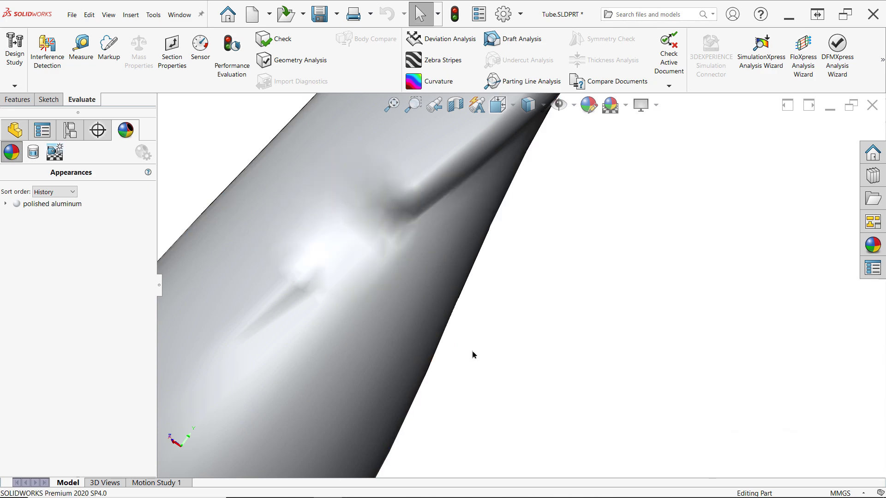
mouse_move(439, 336)
middle_down()
mouse_move(400, 223)
mouse_move(366, 162)
middle_up()
scroll(656, 401, up, 5)
middle_drag(658, 443, 520, 245)
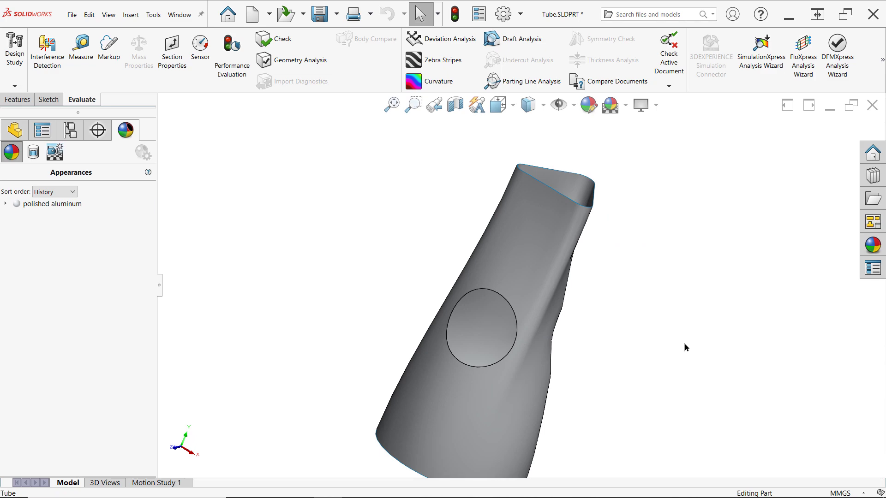
From the Front view, run Deviation Analysis on one patch boundary edge and reposition its callouts.
key(ctrl+1)
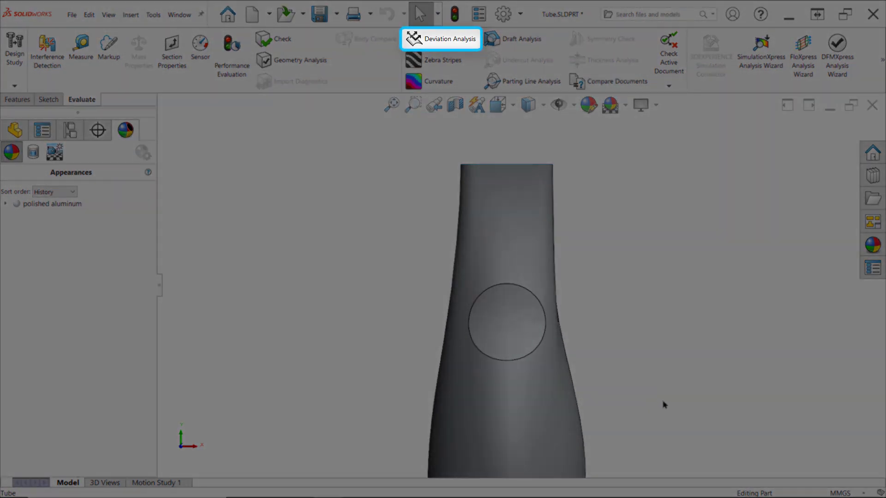
ctrl+middle_drag(664, 405, 667, 377)
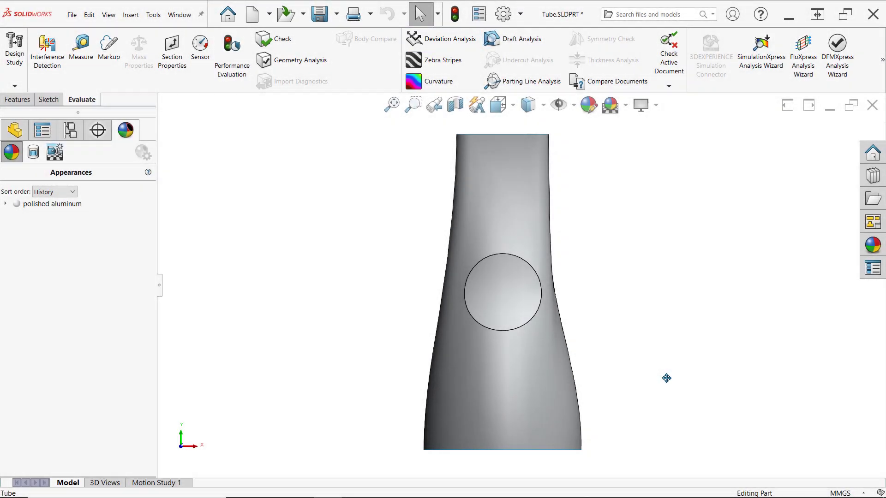
click(460, 35)
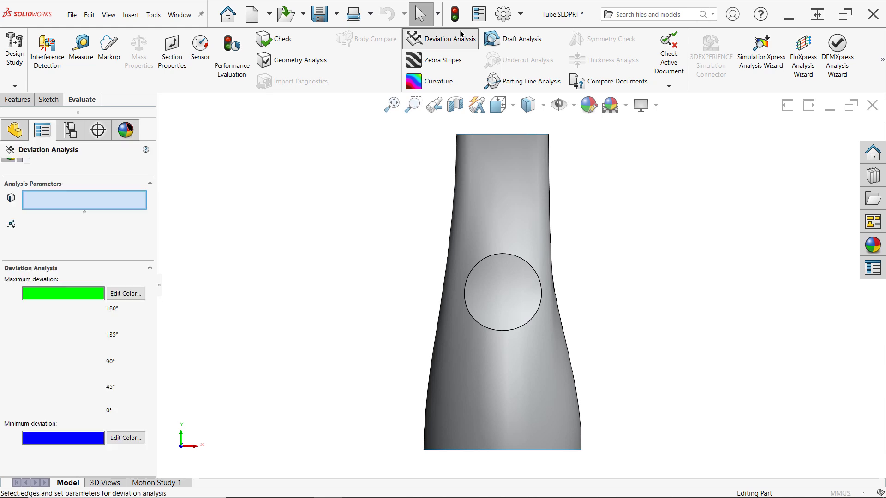
click(536, 274)
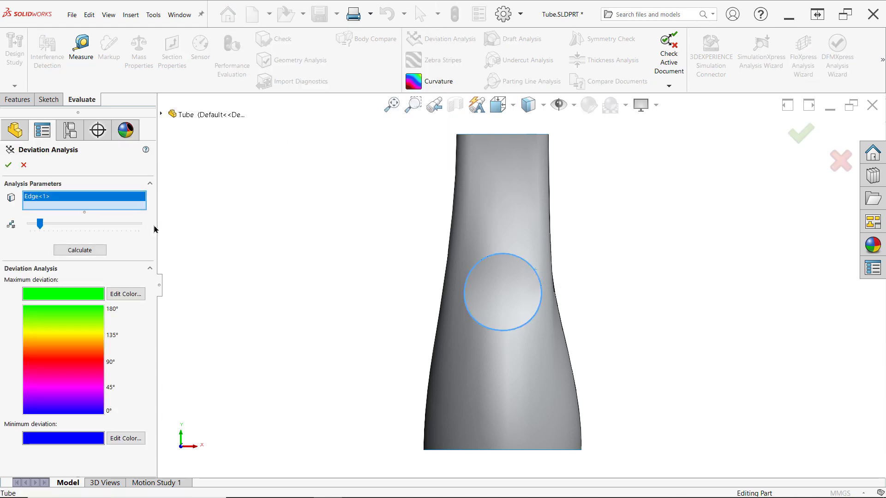
click(90, 252)
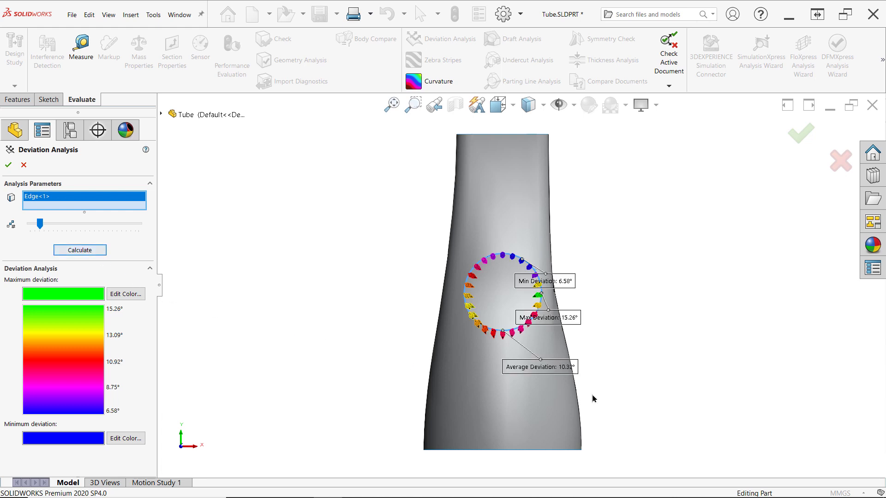
key(shift+z)
key(shift+z)
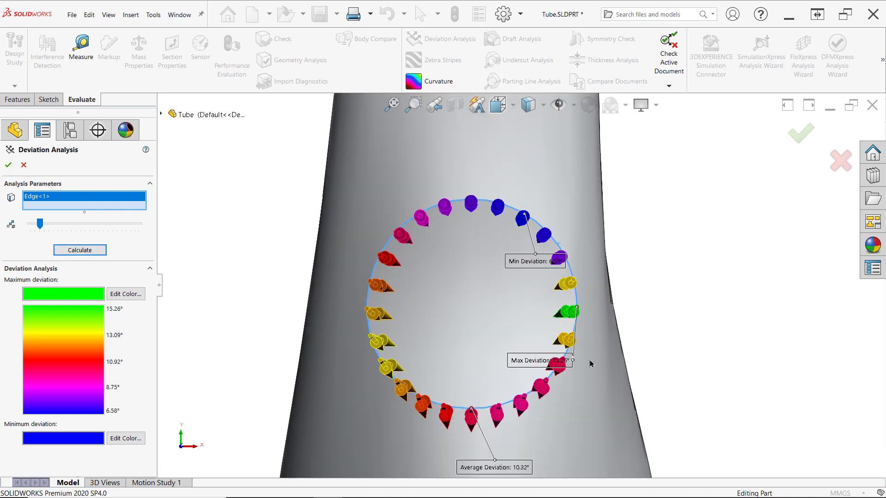
drag(551, 263, 682, 168)
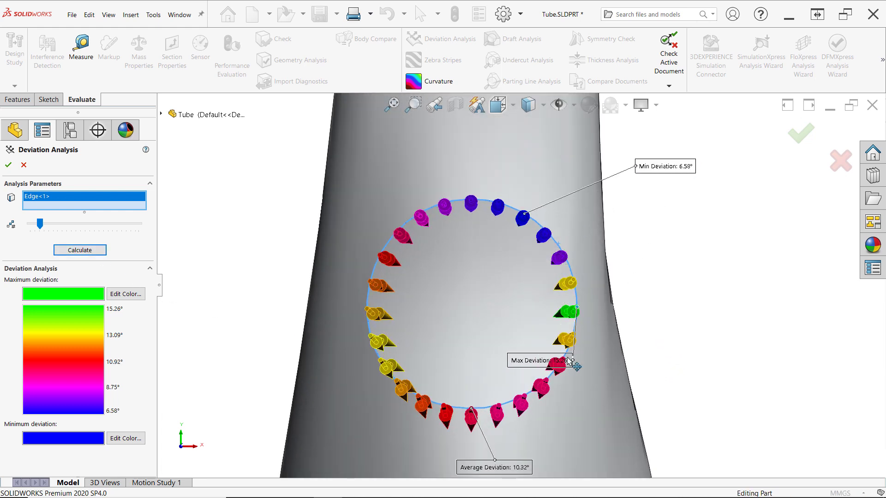
drag(570, 365, 697, 236)
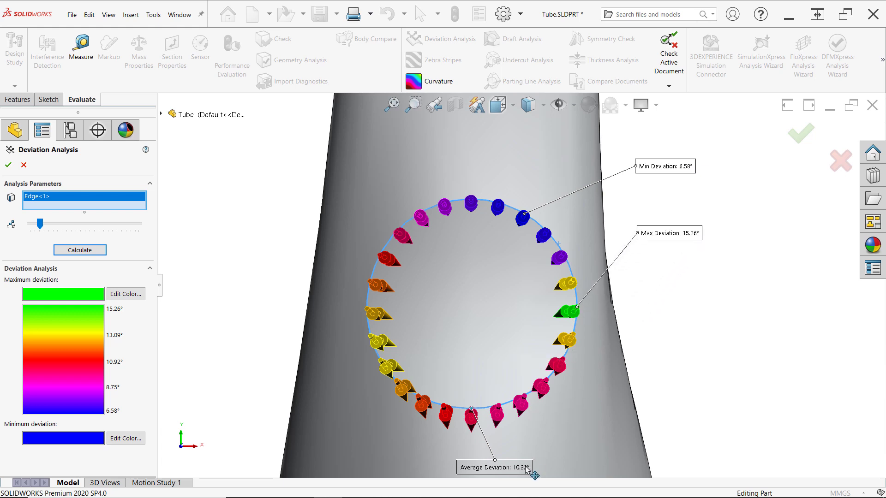
drag(528, 467, 716, 289)
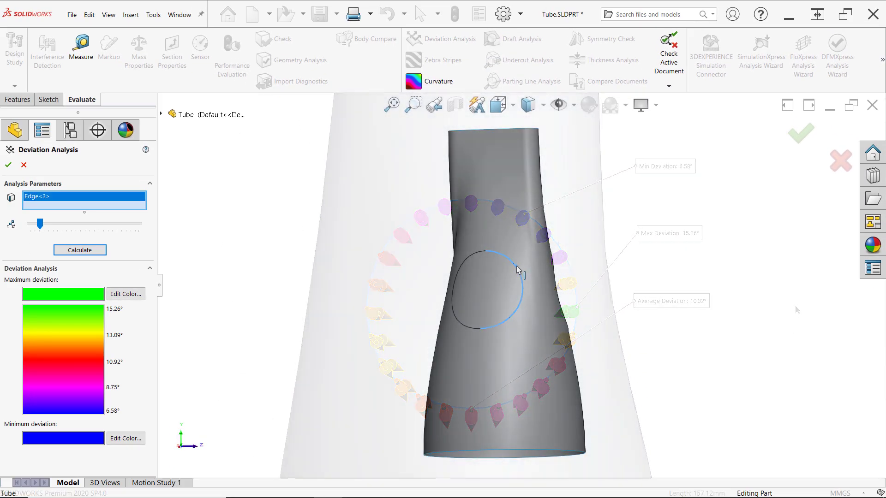
Add the other two boundary edges, recalculate (max 0.01°), and move the Min/Max labels clear.
click(479, 254)
click(461, 325)
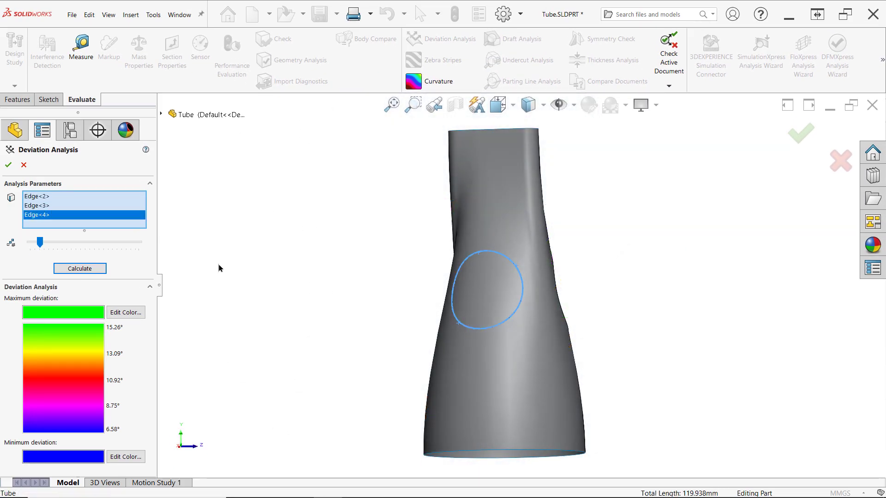
click(80, 269)
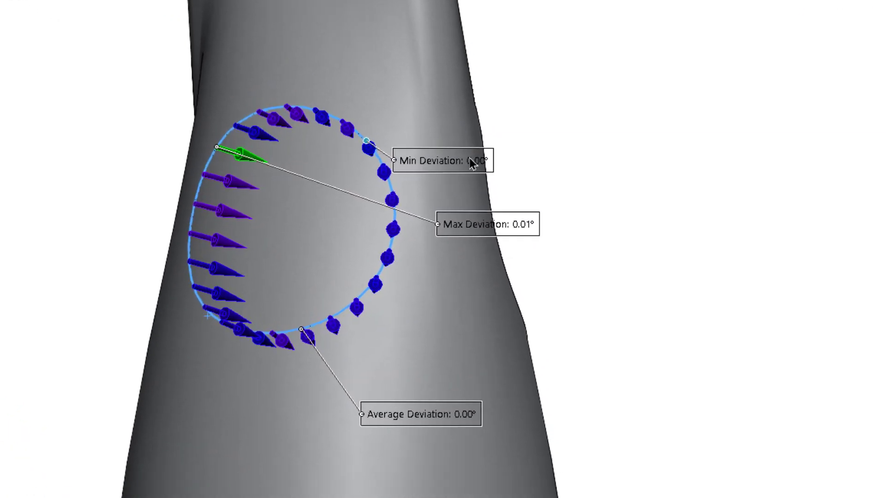
drag(472, 162, 603, 91)
drag(535, 230, 651, 211)
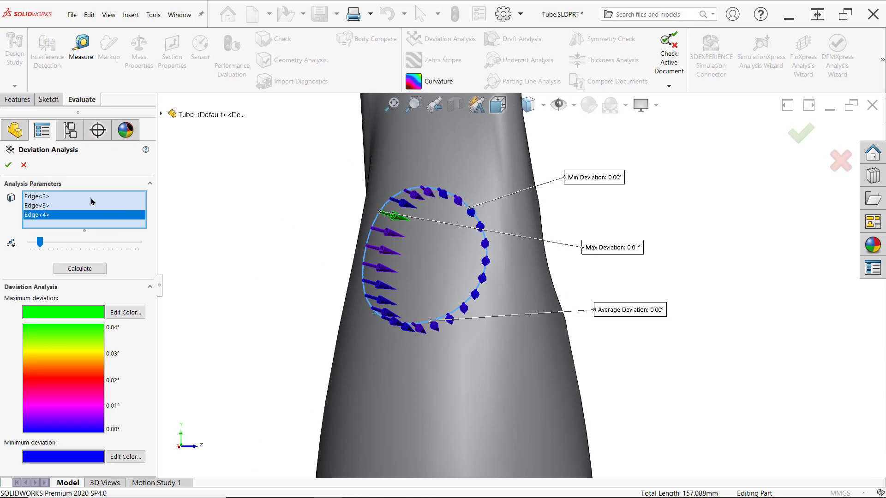
Clear the analysed edge list and rotate the tube to face the second patch.
right_click(63, 203)
click(92, 205)
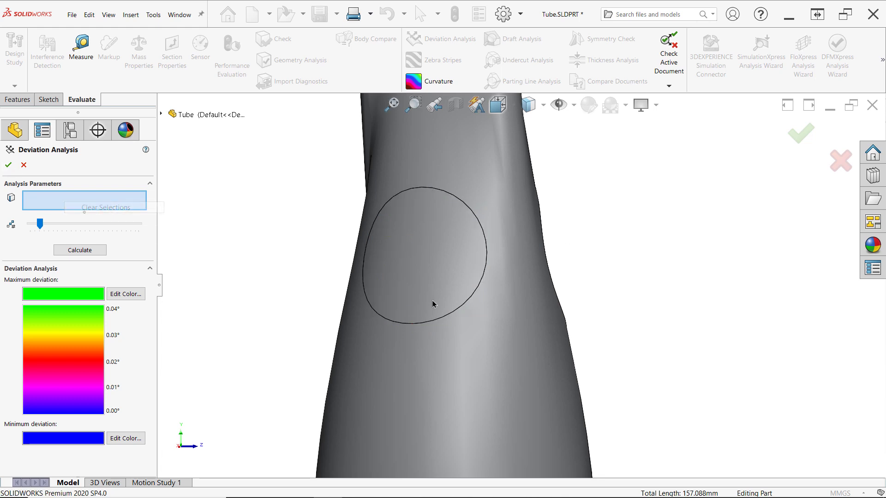
scroll(526, 299, up, 5)
middle_drag(527, 300, 517, 280)
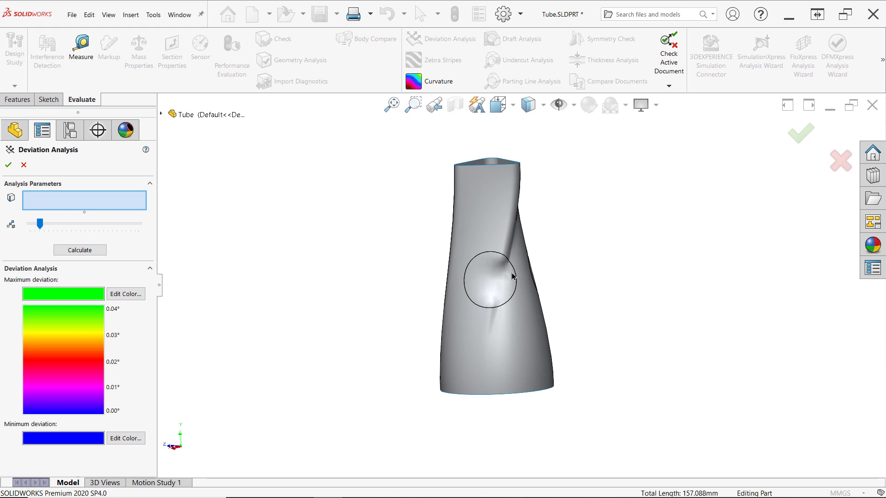
scroll(516, 280, down, 4)
Calculate deviation on the second patch's circular edge (0.01°–0.30°, average 0.07°) and close the analysis.
click(518, 262)
click(80, 251)
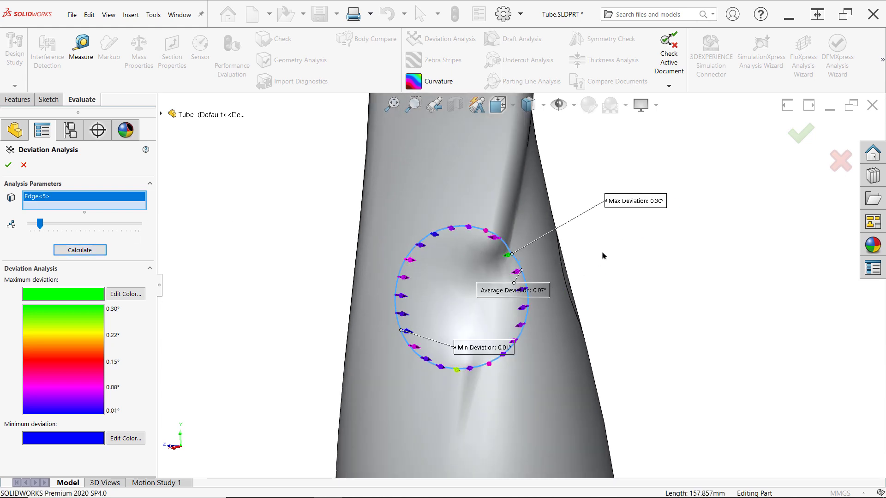
scroll(619, 244, down, 2)
scroll(620, 221, down, 2)
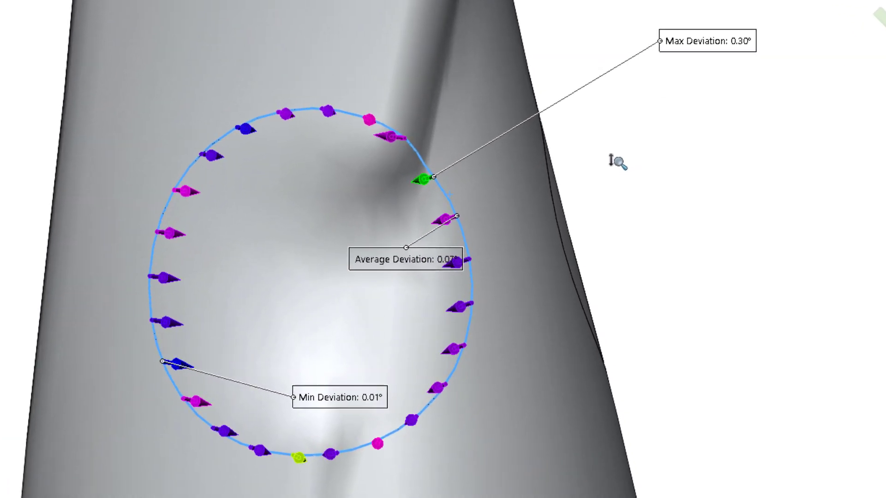
drag(451, 226, 625, 229)
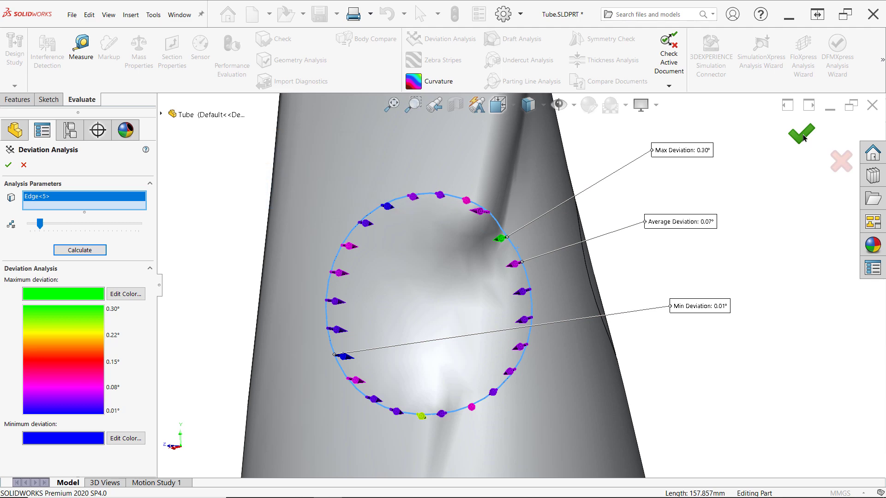
click(802, 134)
Switch to isometric and start Surface Curvature Combs on the fill patch face.
key(ctrl+7)
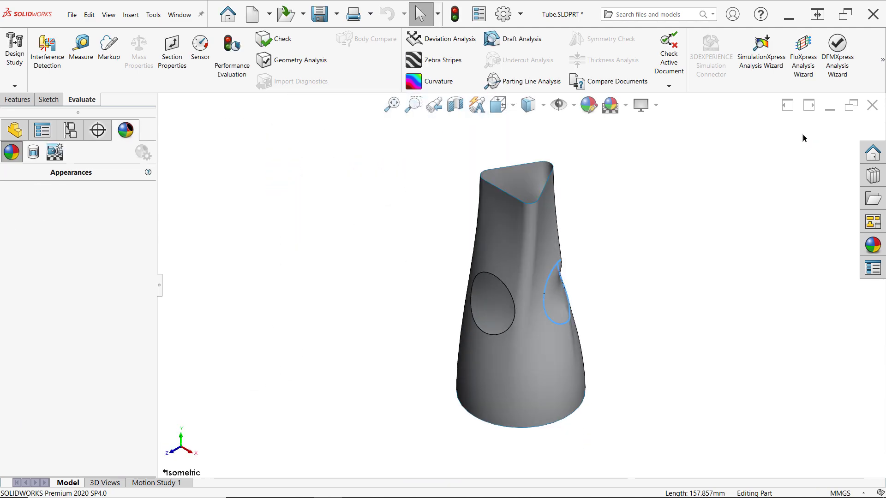
key(Escape)
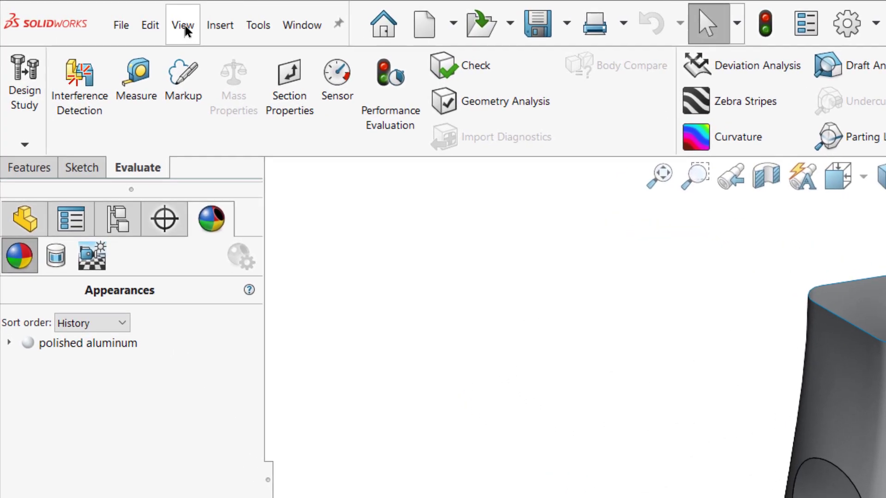
click(109, 15)
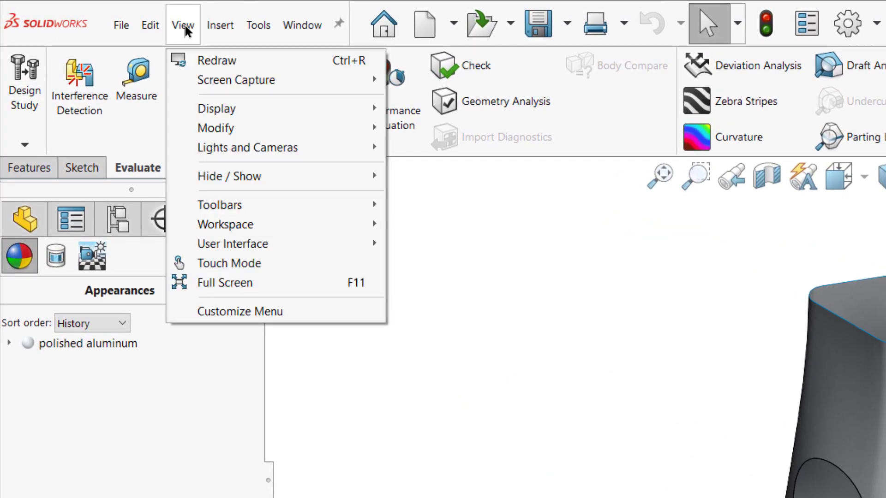
mouse_move(205, 107)
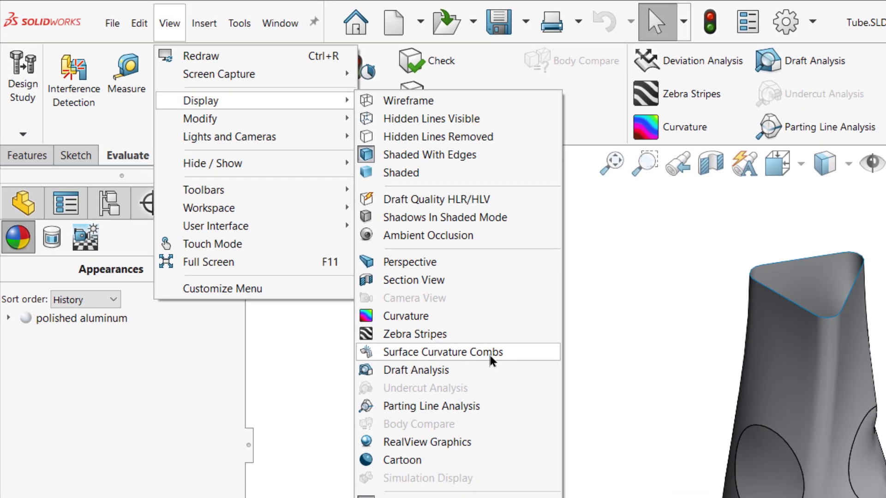
click(530, 387)
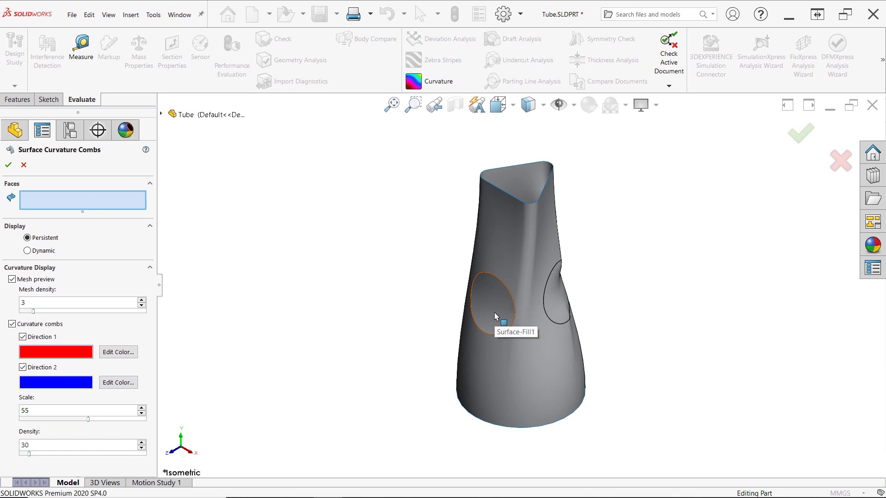
click(494, 312)
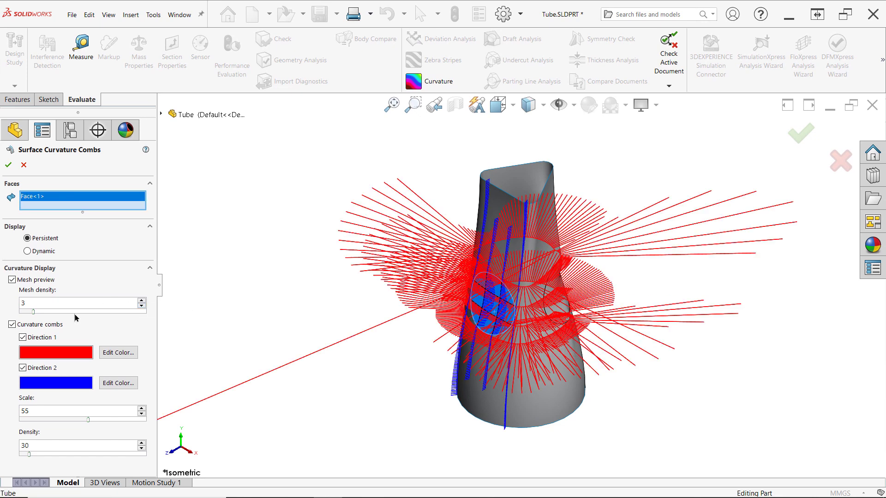
Set comb scale 29 and density 40, and hide the Direction 1 combs.
drag(89, 420, 56, 419)
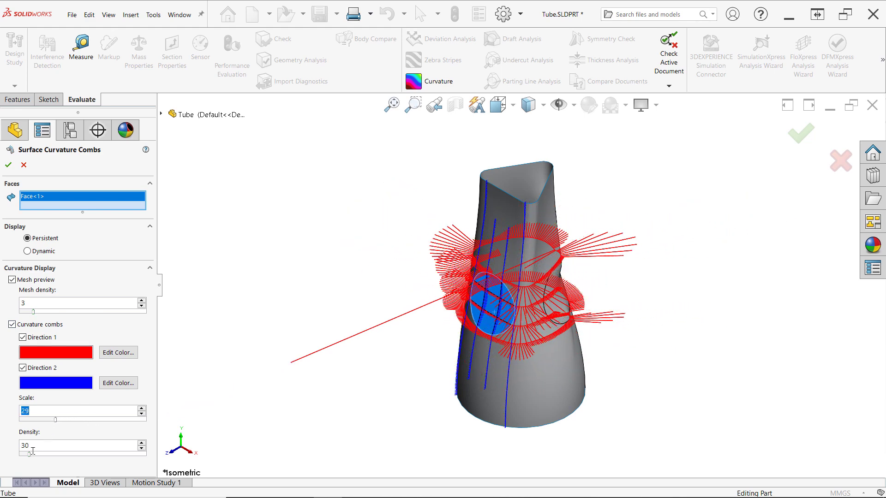
mouse_move(30, 456)
mouse_down()
mouse_move(47, 456)
mouse_move(33, 456)
mouse_up()
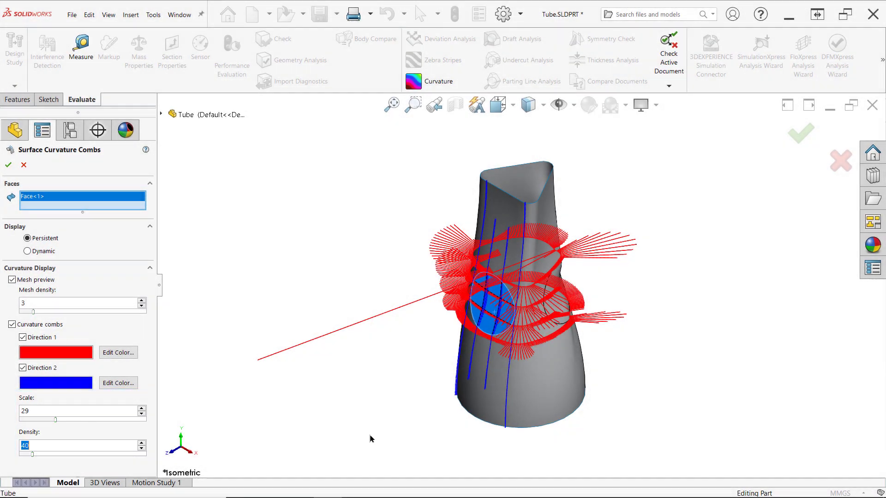
middle_drag(369, 434, 482, 371)
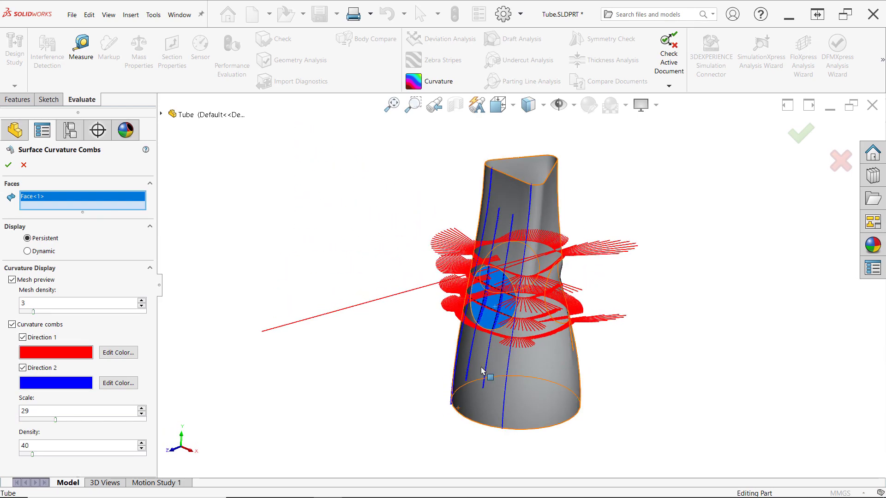
click(23, 338)
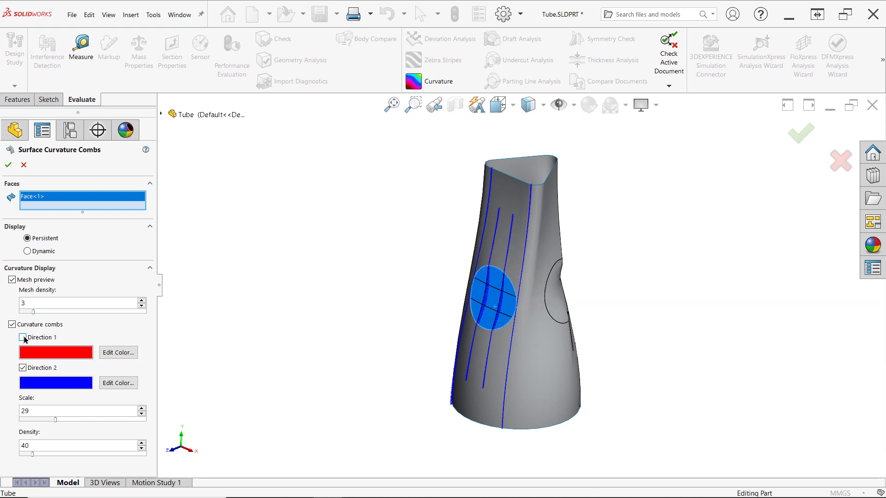
Enable dynamic comb display and zoom around the patch to inspect the combs.
click(27, 251)
mouse_move(480, 301)
scroll(483, 302, up, 5)
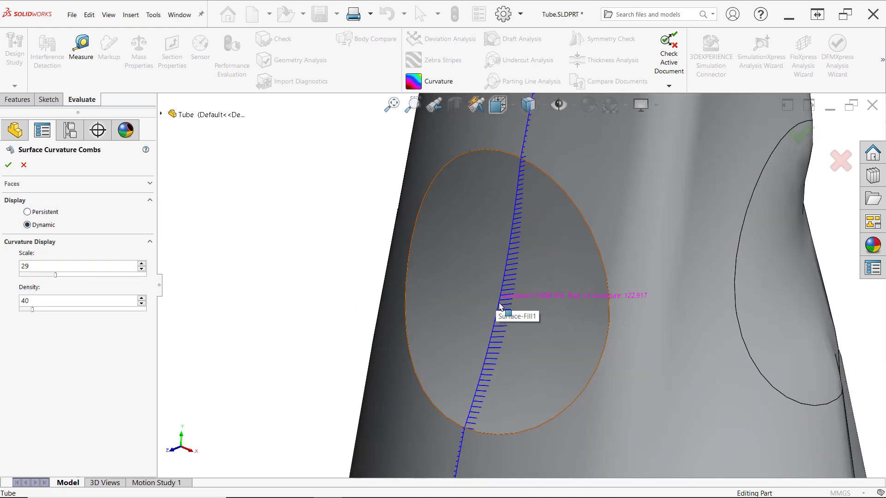
middle_drag(500, 306, 337, 287)
scroll(429, 186, up, 3)
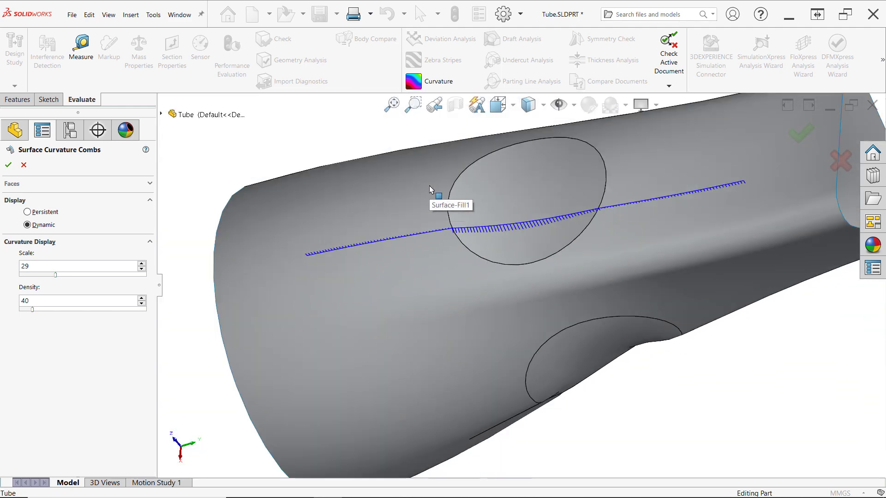
scroll(470, 229, down, 5)
scroll(482, 231, down, 4)
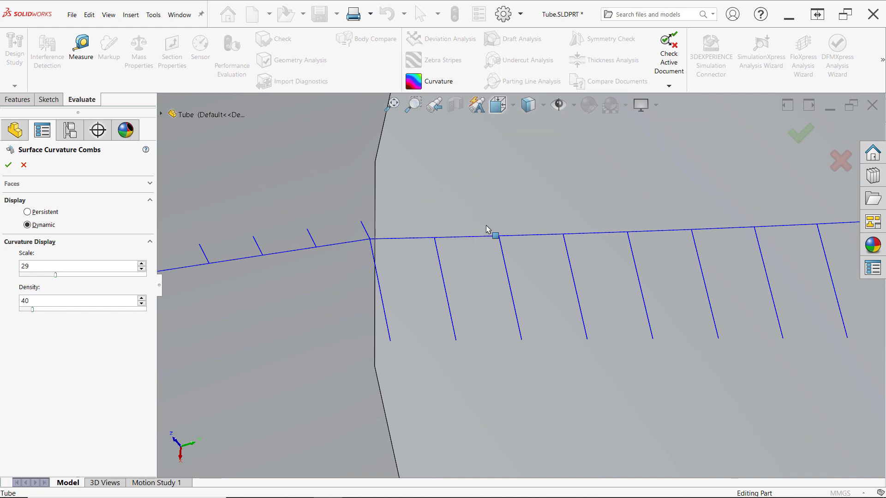
scroll(623, 300, up, 8)
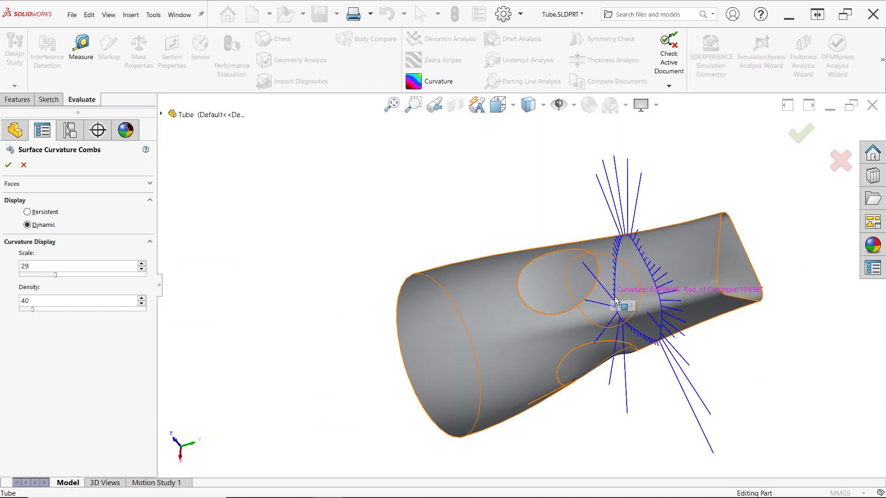
Check the combs along the Surface-Fill3 edge (radius 82.5312), then close the comb display.
middle_drag(616, 300, 649, 98)
middle_drag(649, 295, 568, 257)
scroll(526, 286, down, 8)
ctrl+middle_drag(546, 300, 692, 439)
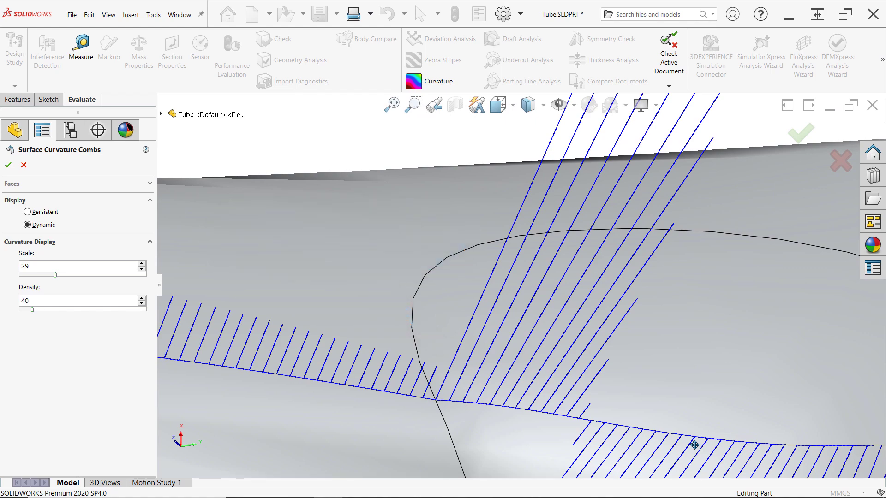
ctrl+middle_drag(694, 444, 697, 436)
scroll(698, 436, up, 10)
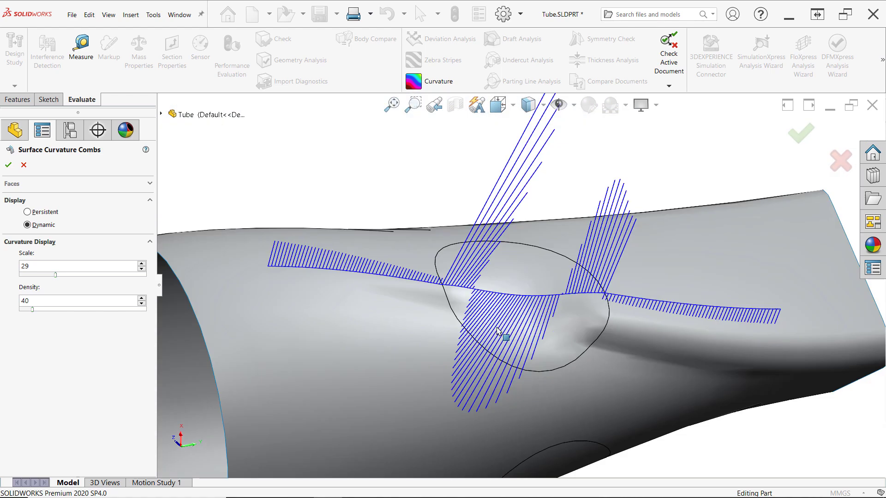
middle_drag(497, 331, 534, 297)
scroll(535, 298, down, 5)
mouse_move(532, 295)
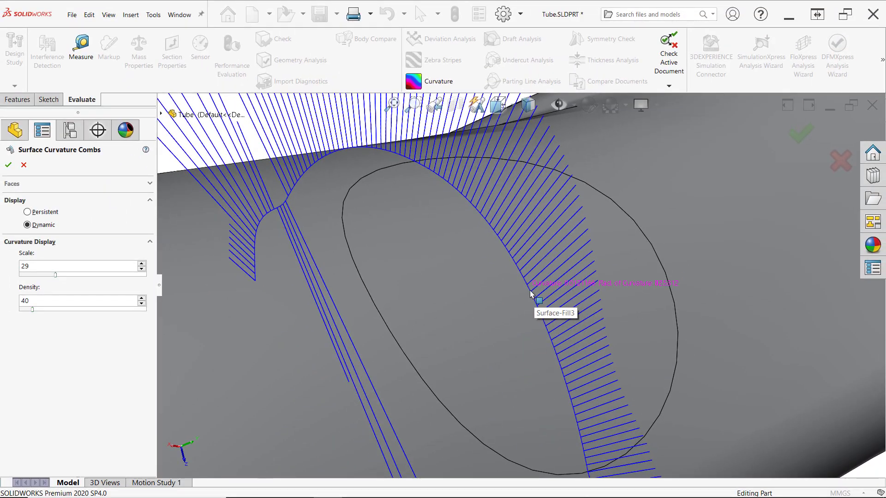
ctrl+middle_drag(531, 294, 537, 286)
key(ctrl+7)
key(Escape)
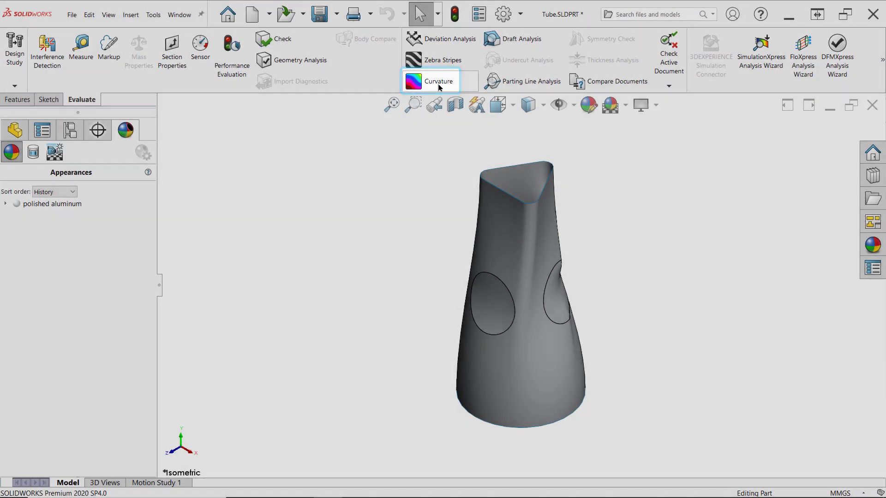
click(439, 84)
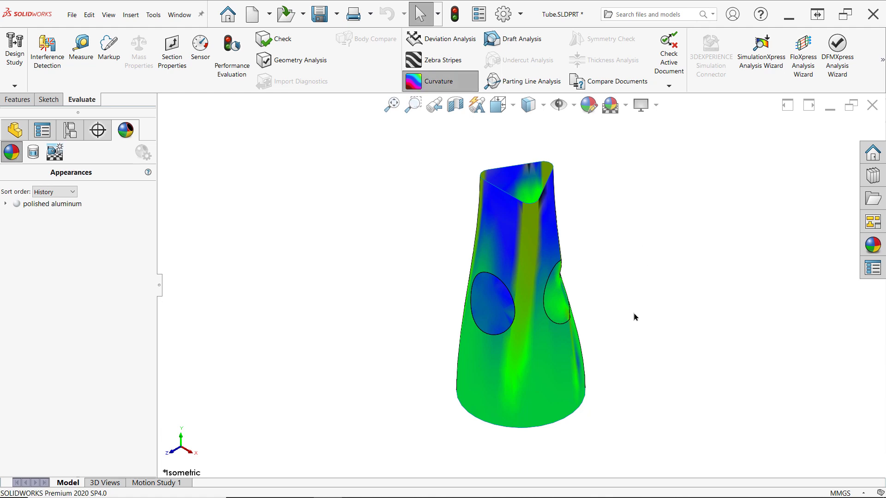
middle_drag(633, 312, 685, 250)
key(ctrl+1)
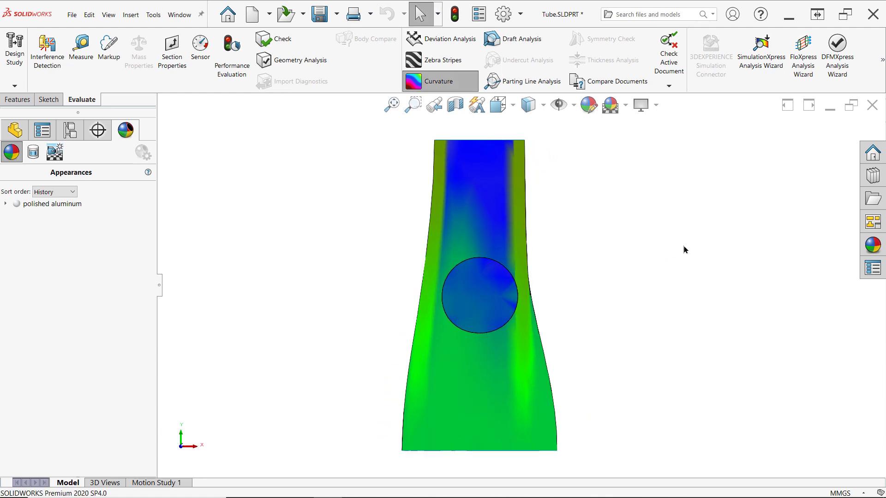
click(528, 105)
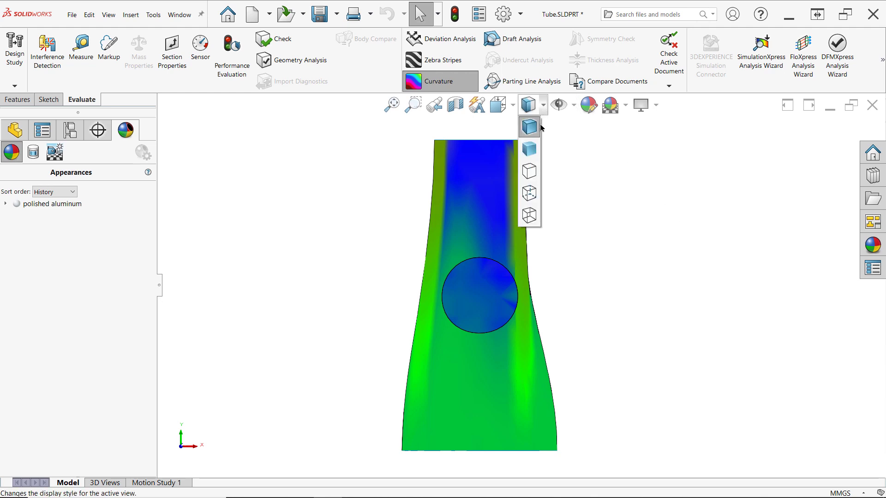
click(528, 148)
scroll(496, 291, down, 5)
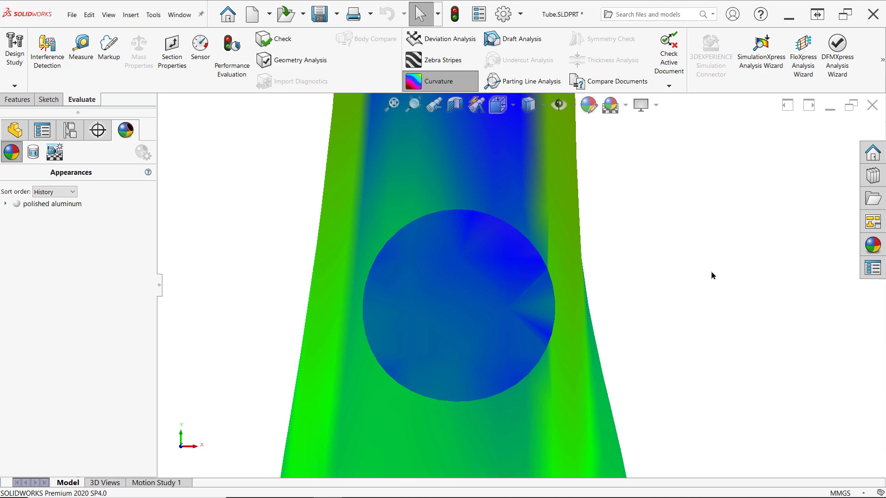
middle_drag(711, 275, 741, 303)
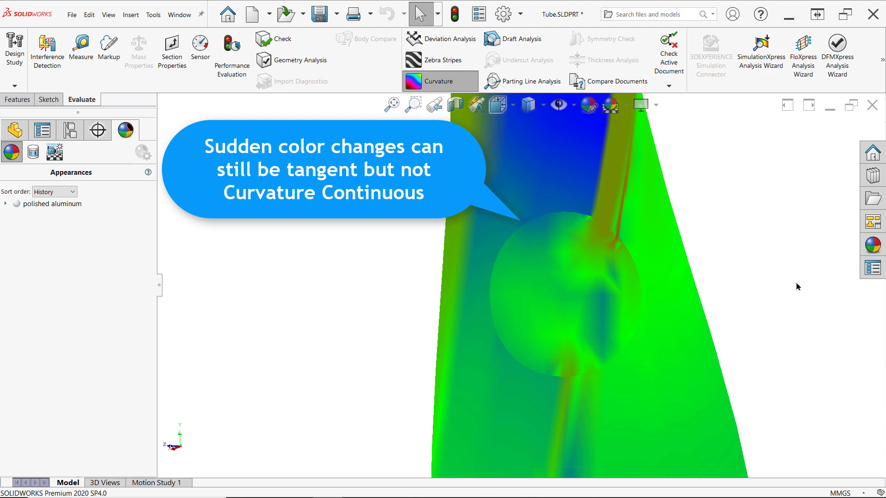
middle_drag(796, 282, 653, 270)
scroll(653, 269, down, 2)
key(f)
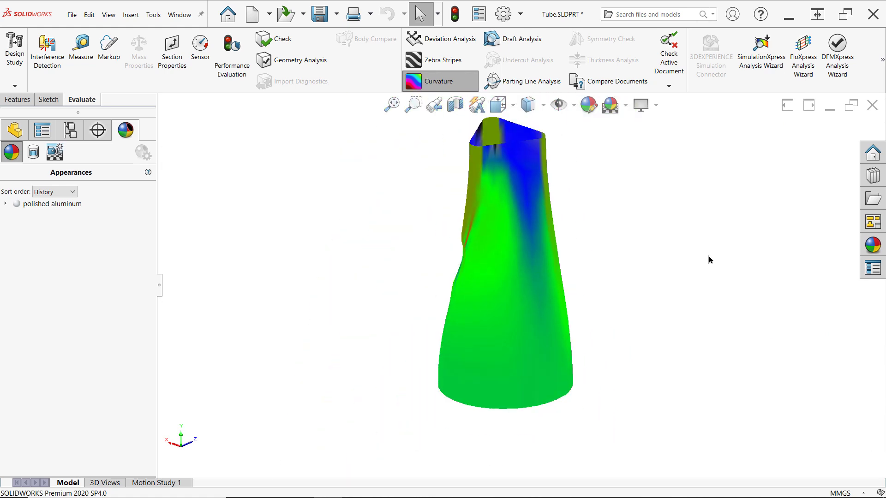
click(542, 105)
click(534, 125)
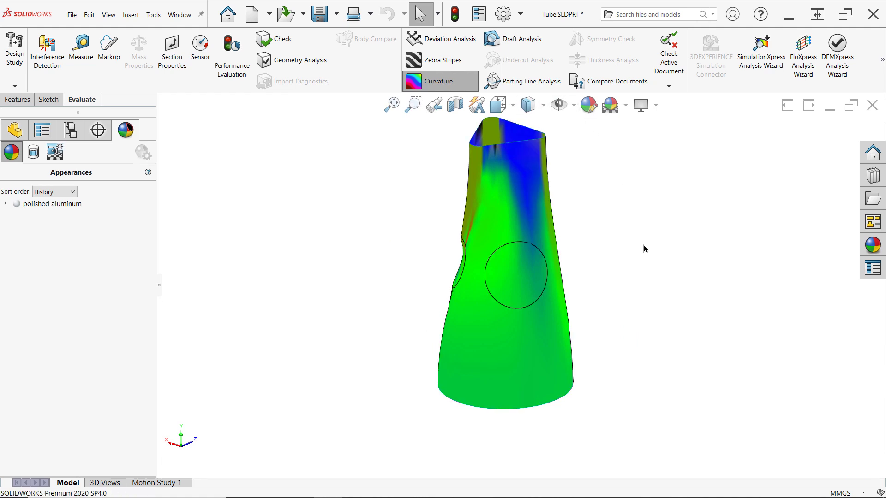
ctrl+middle_drag(643, 246, 654, 281)
click(453, 82)
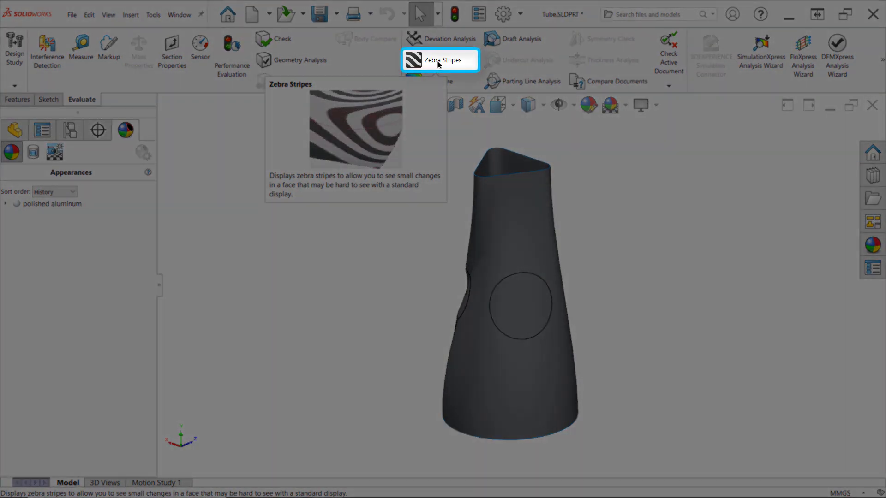
Apply horizontal Zebra Stripes and zoom into the circular hole to check stripe alignment at its edge.
click(439, 64)
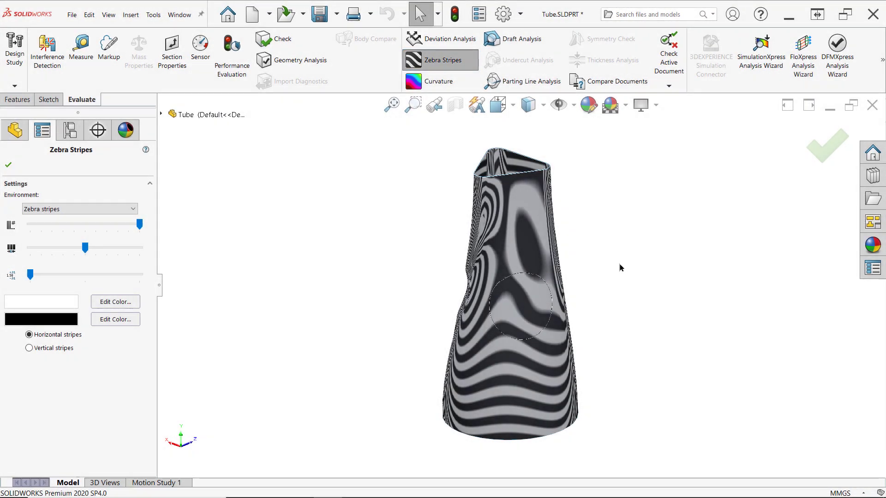
middle_drag(619, 267, 798, 293)
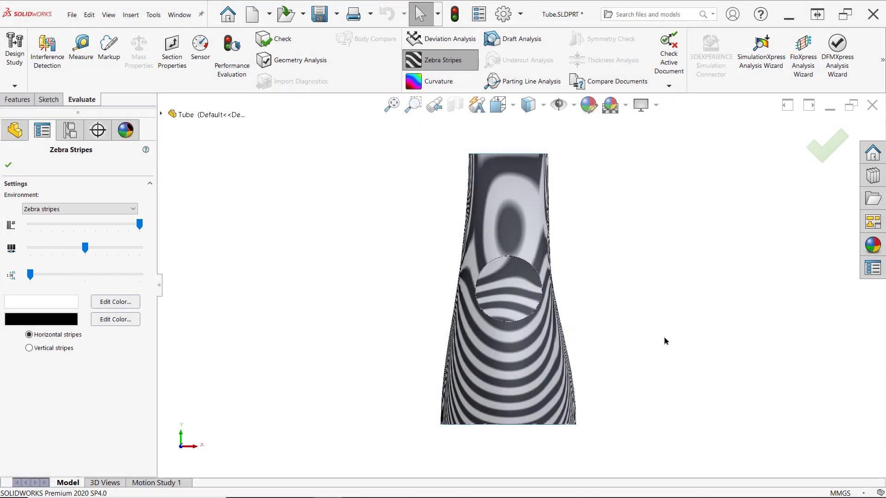
shift+middle_drag(664, 341, 694, 363)
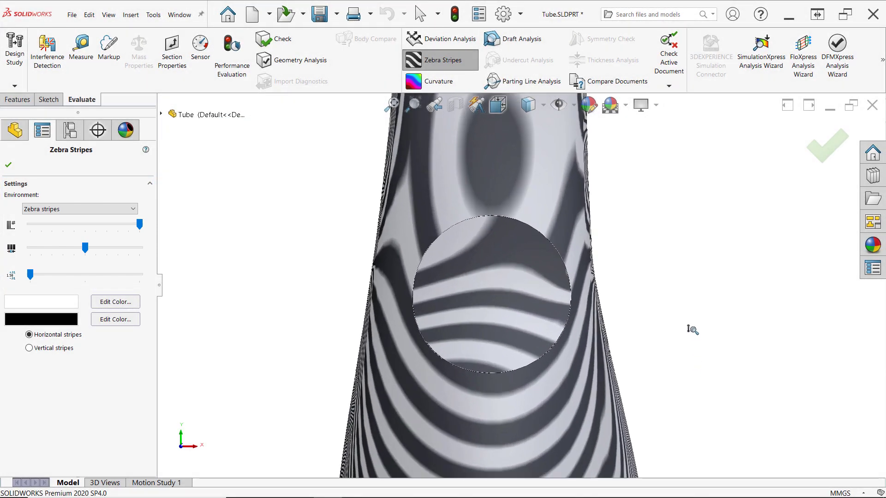
shift+middle_drag(692, 328, 826, 217)
scroll(617, 376, up, 3)
middle_drag(617, 375, 594, 306)
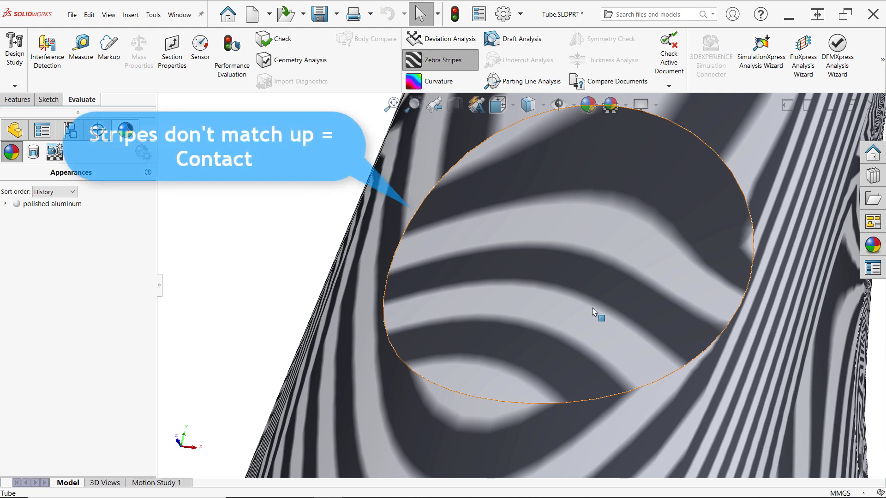
key(f)
key(ctrl+4)
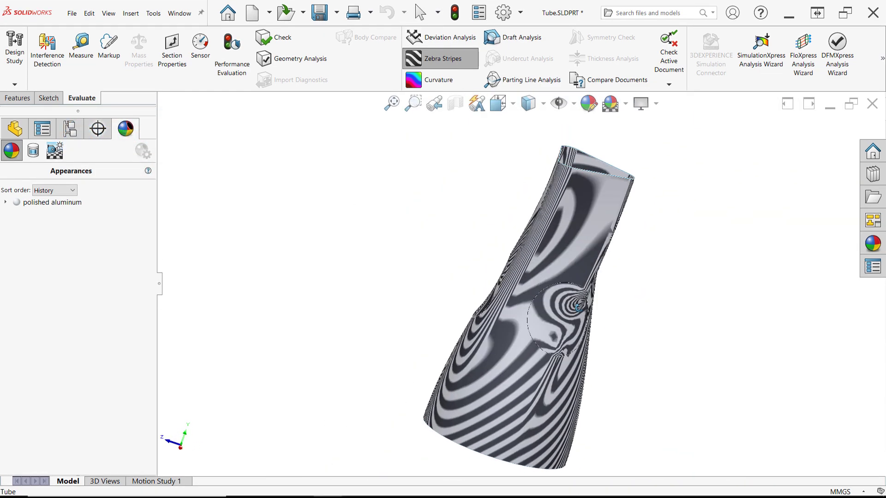
scroll(690, 307, up, 3)
shift+middle_drag(689, 308, 704, 249)
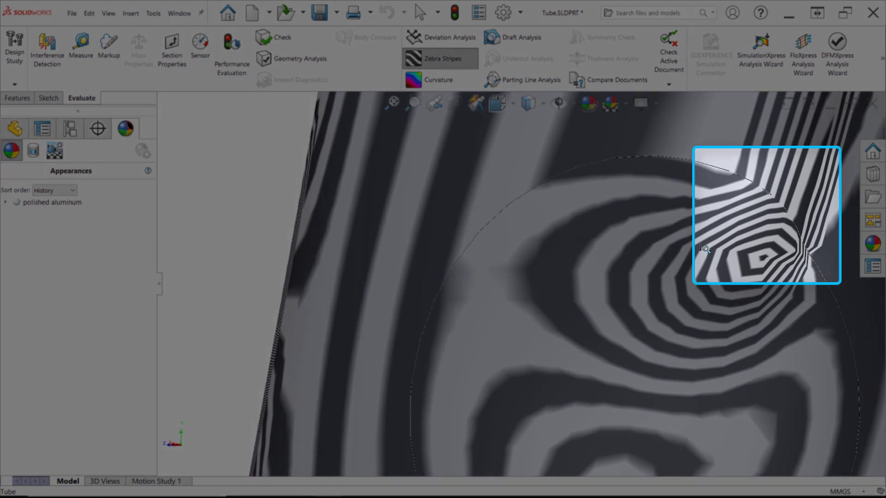
key(Escape)
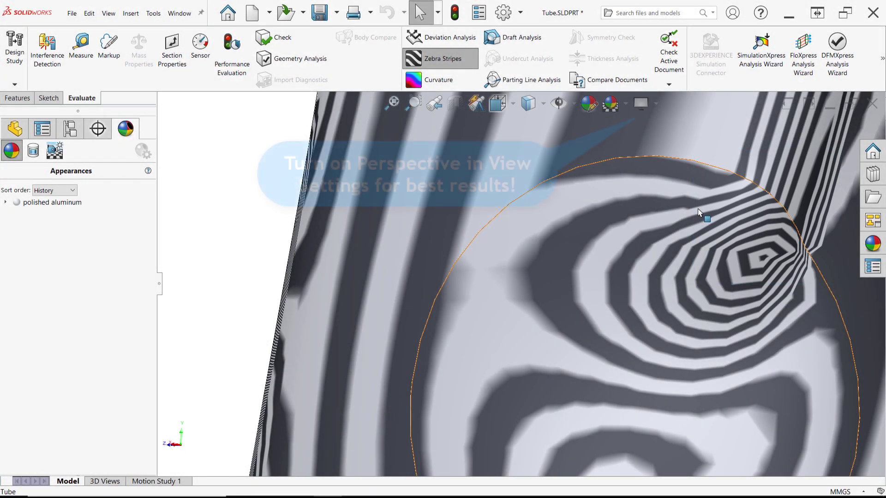
ctrl+middle_drag(699, 212, 705, 148)
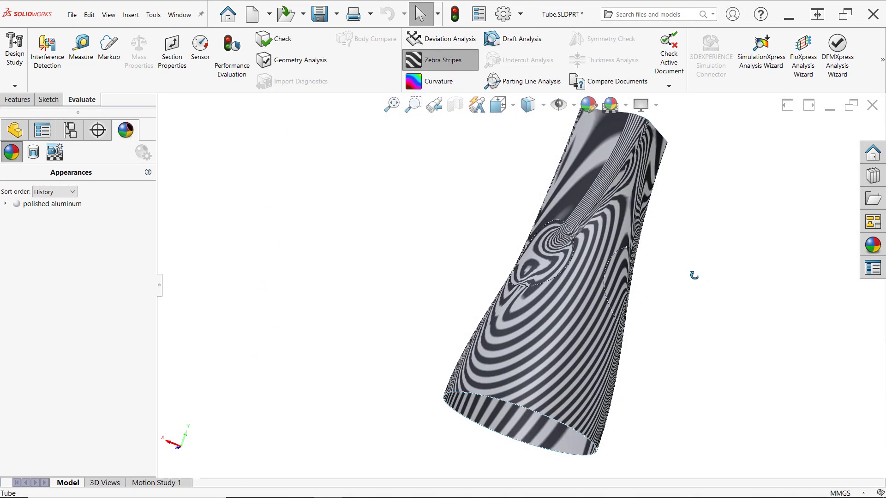
middle_drag(694, 276, 597, 260)
scroll(598, 261, down, 5)
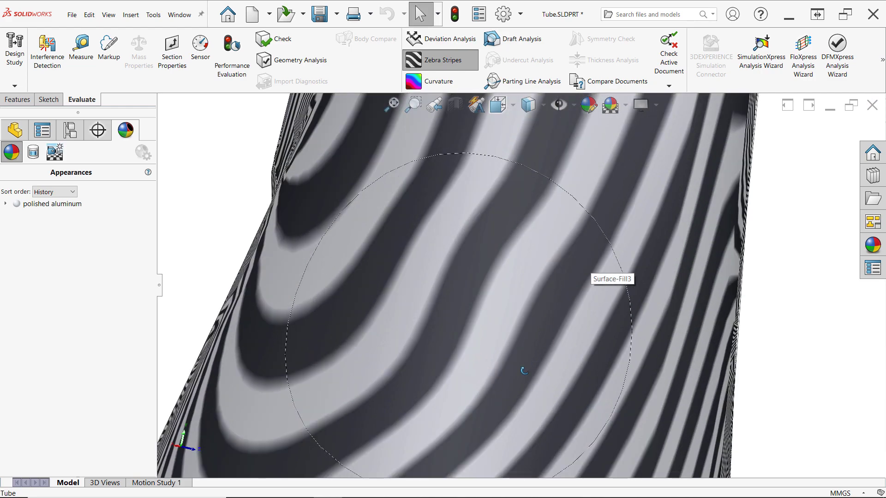
middle_drag(524, 371, 523, 266)
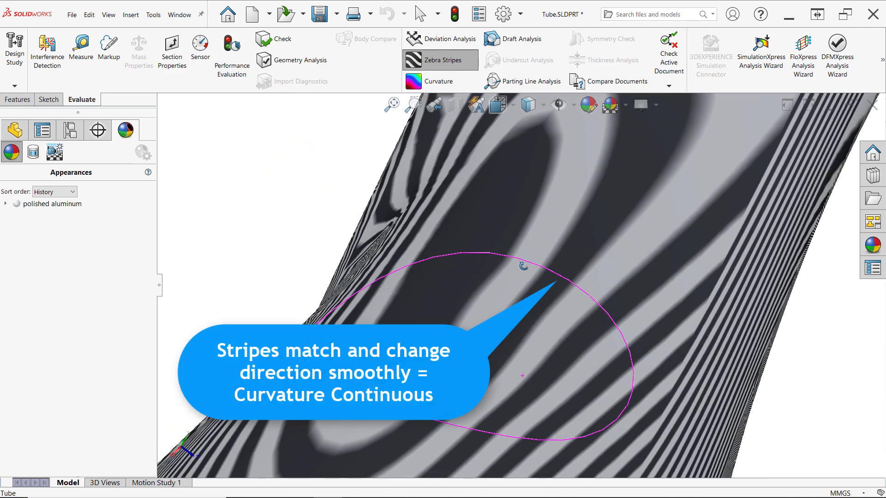
middle_drag(523, 267, 544, 282)
key(ctrl+7)
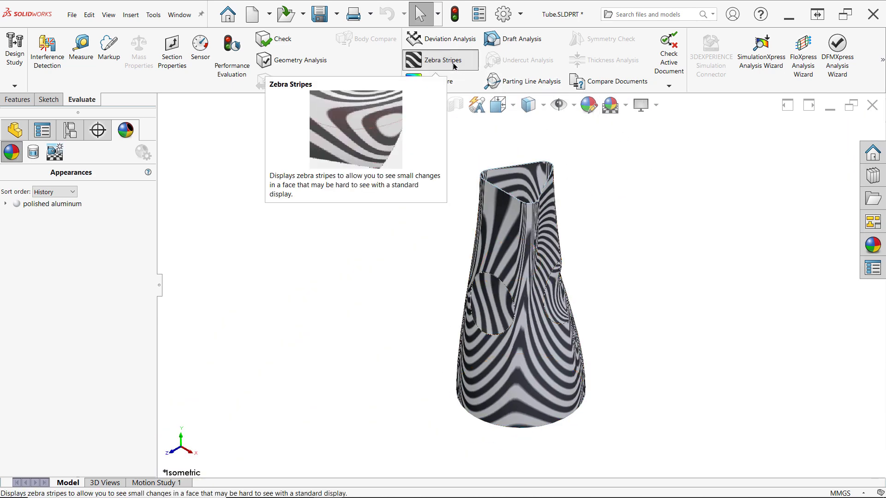
middle_drag(451, 174, 840, 248)
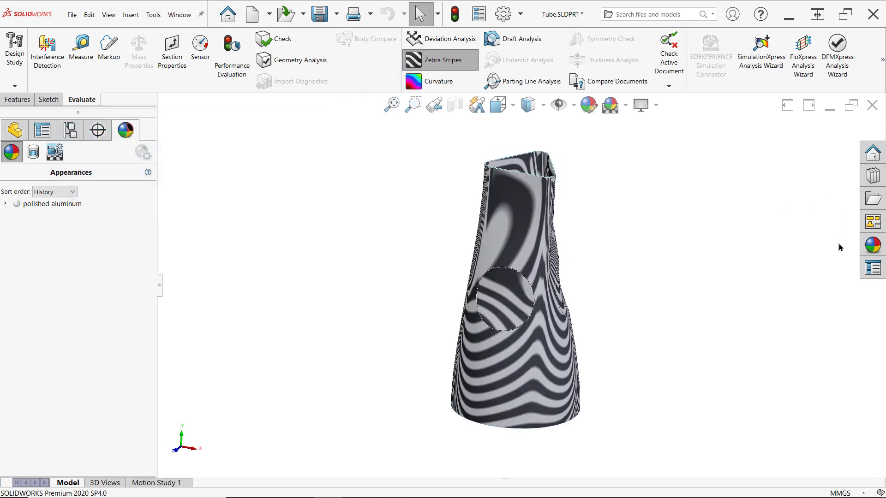
Turn off the Zebra Stripes display.
click(456, 61)
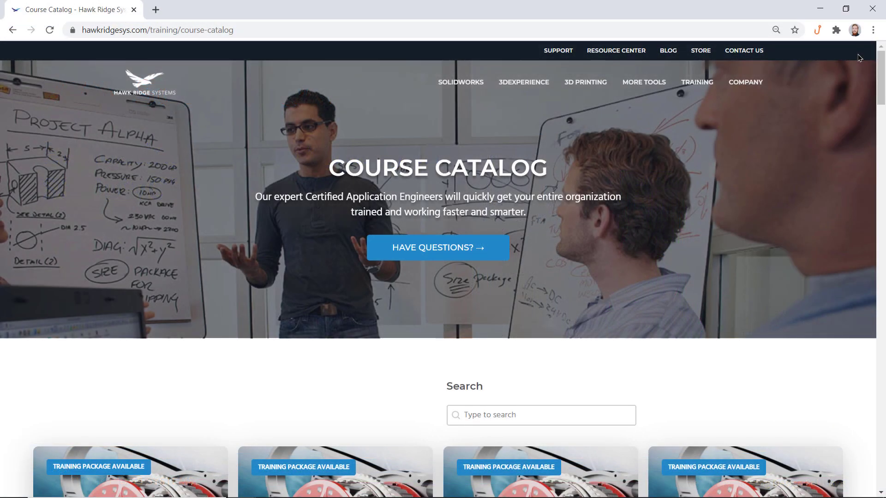
Scroll the Hawk Ridge Systems Course Catalog down to the SOLIDWORKS Essentials and Surface Modeling course cards.
middle_click(860, 57)
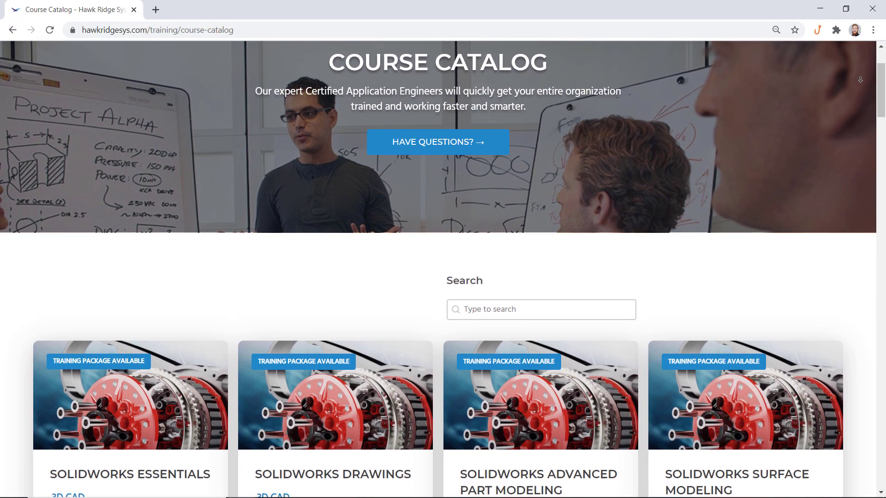